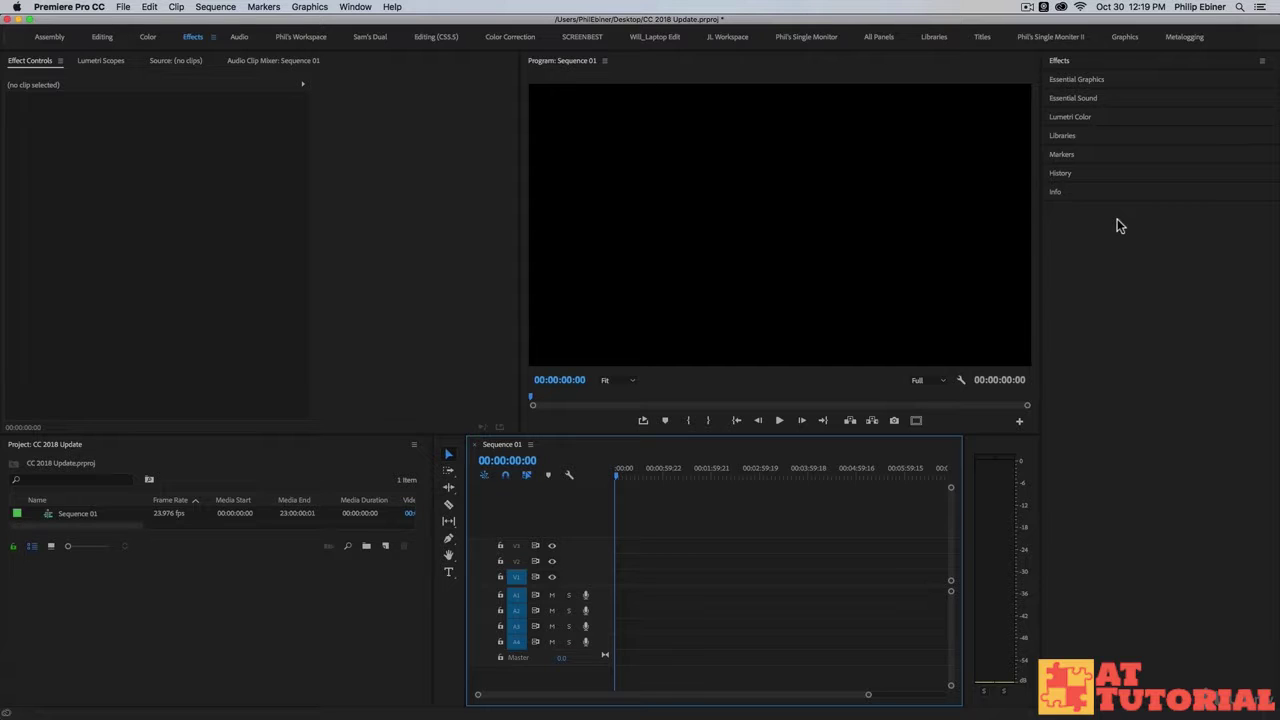
key("super+s")
left_click(125, 8)
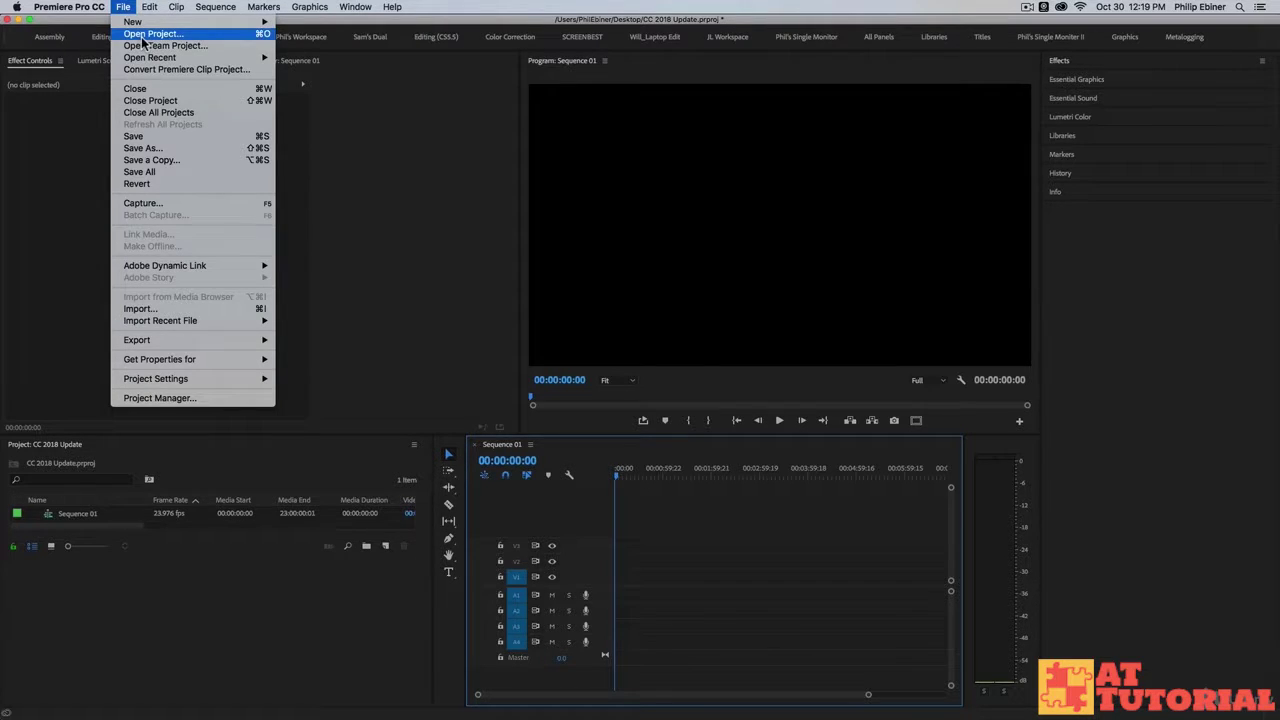
mouse_move(202, 321)
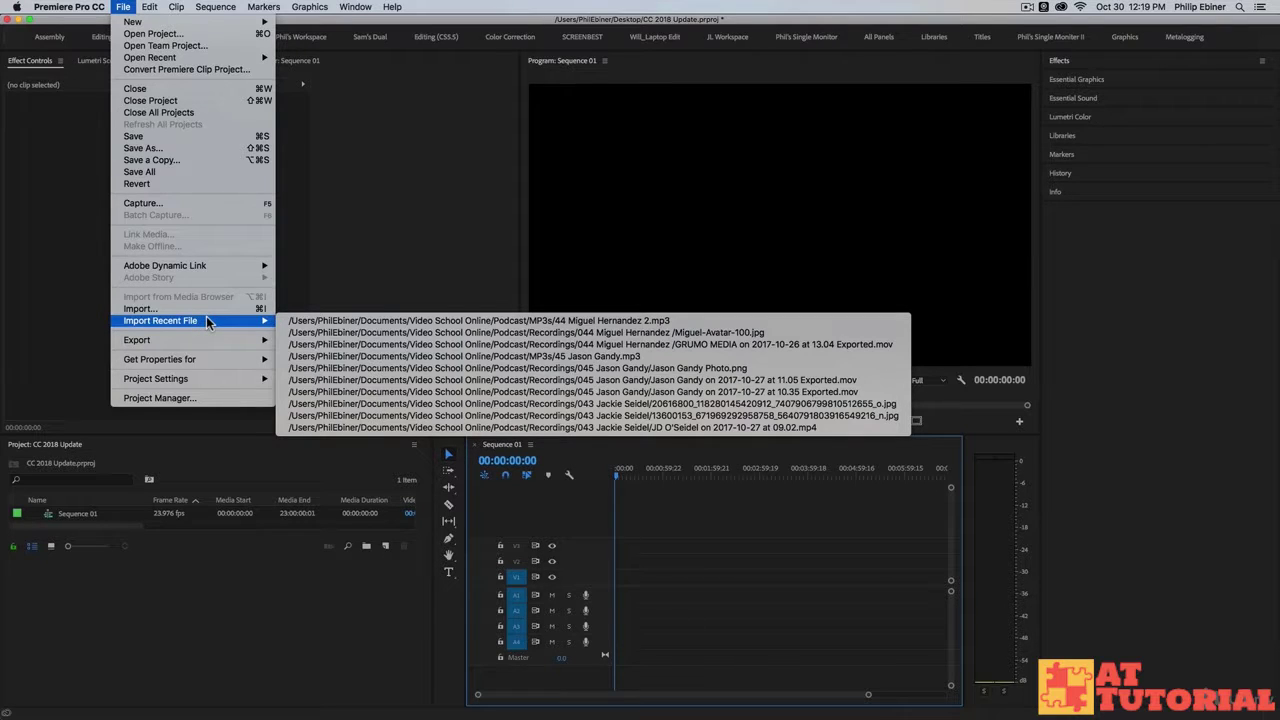
left_click(80, 316)
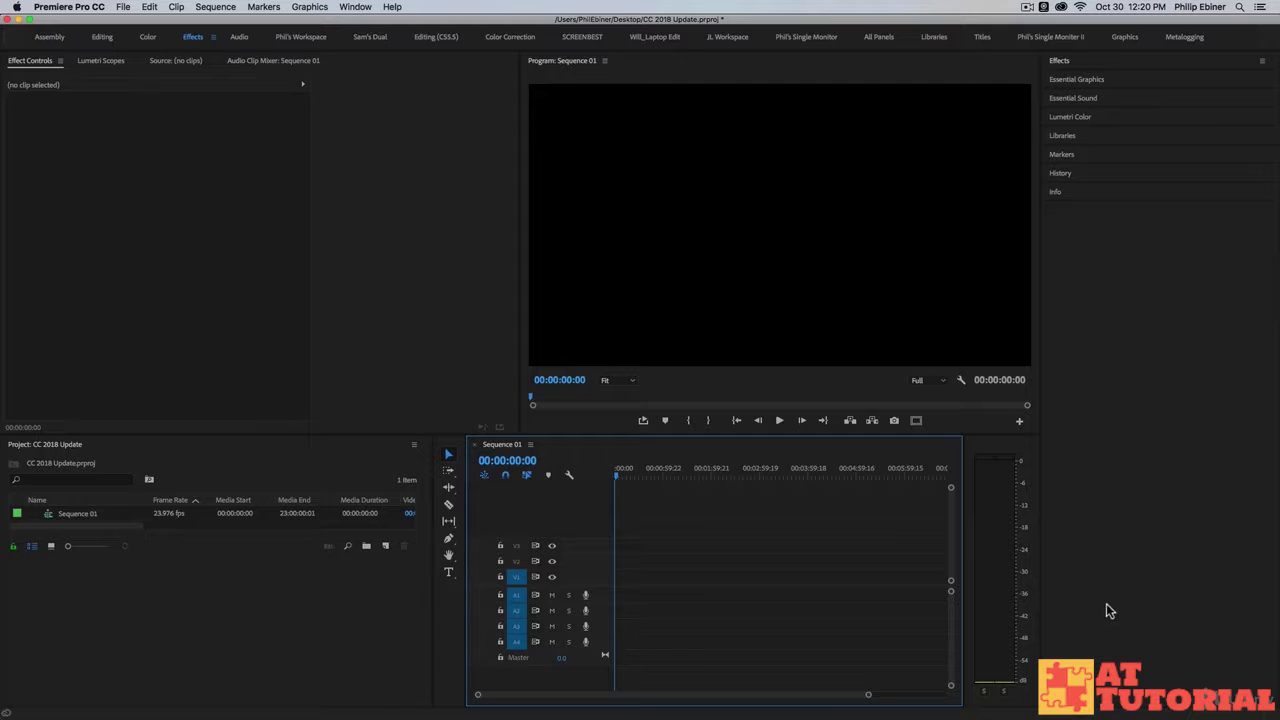
left_click(1058, 62)
left_click(1077, 190)
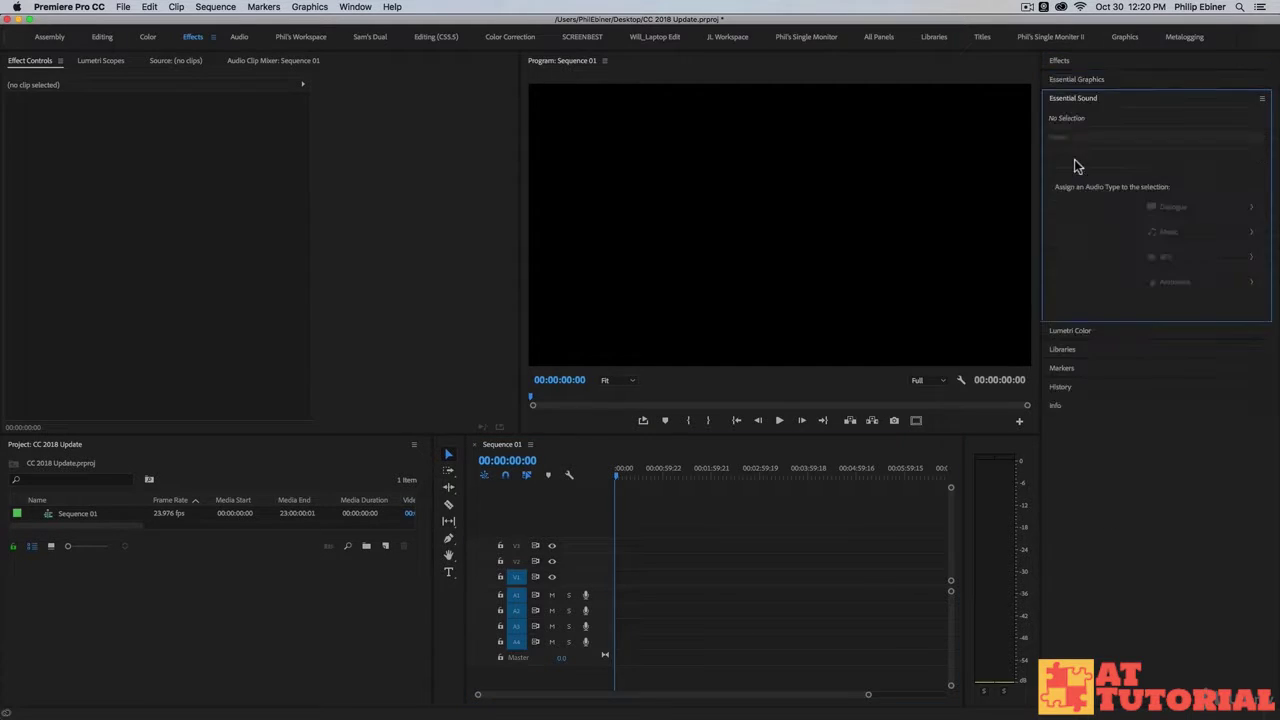
left_click(1088, 346)
left_click(1074, 116)
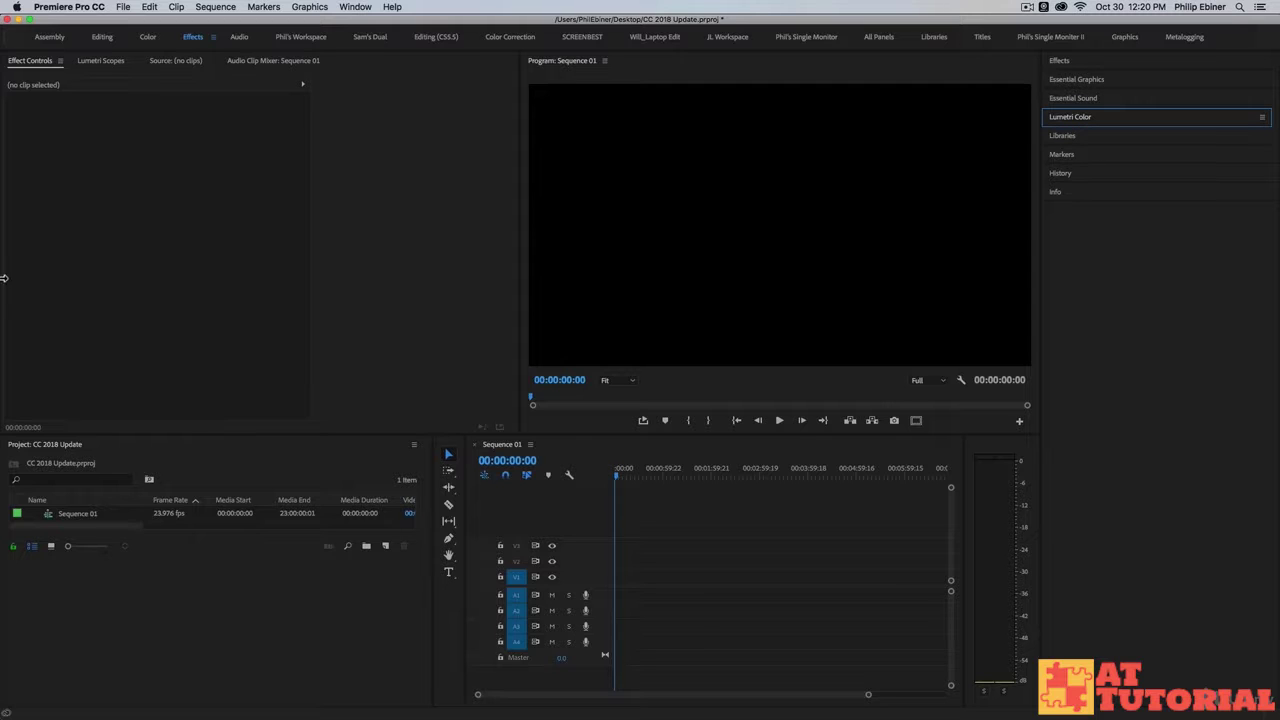
Open the recent project Portrait Photography_1 2.prproj alongside the CC 2018 Update project
left_click(122, 8)
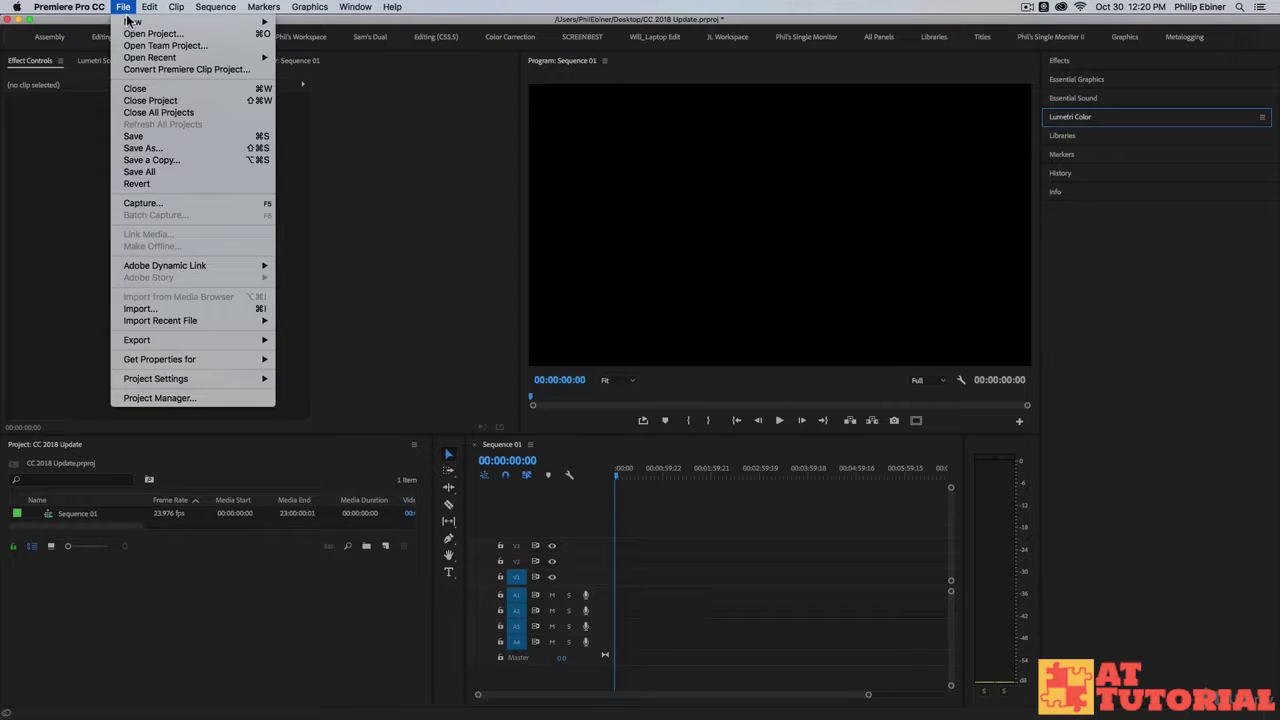
mouse_move(140, 58)
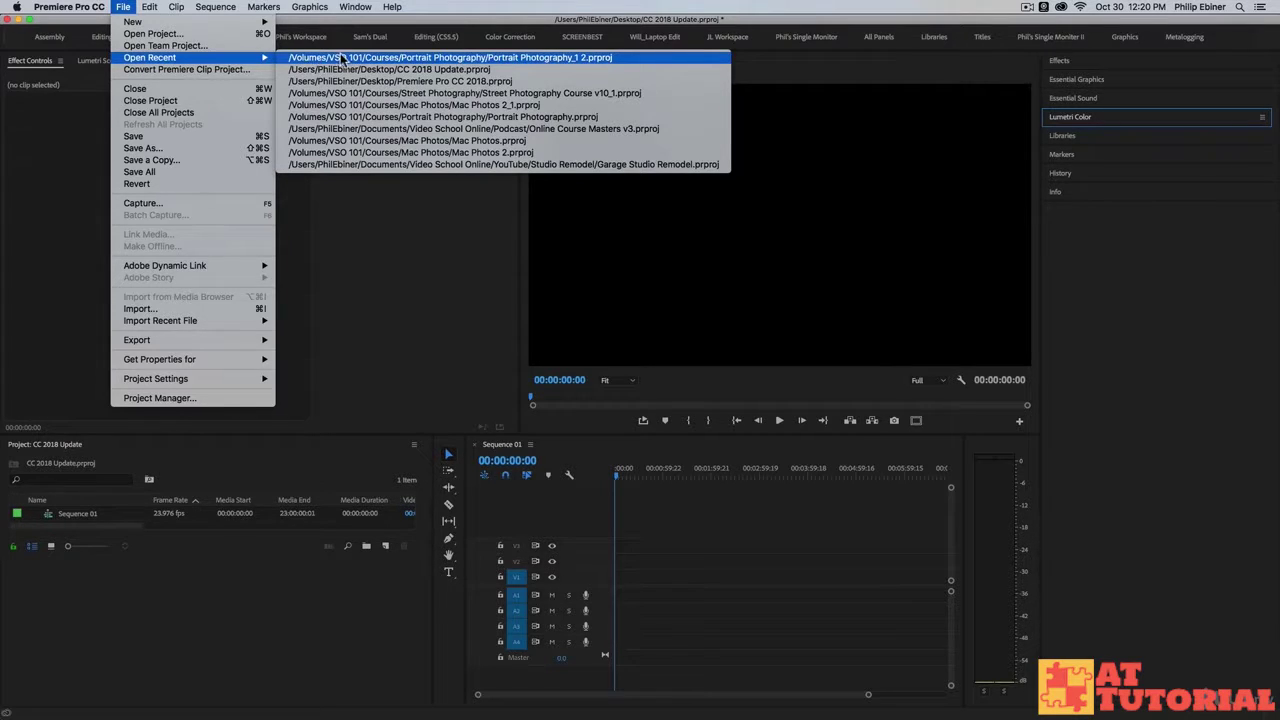
left_click(543, 57)
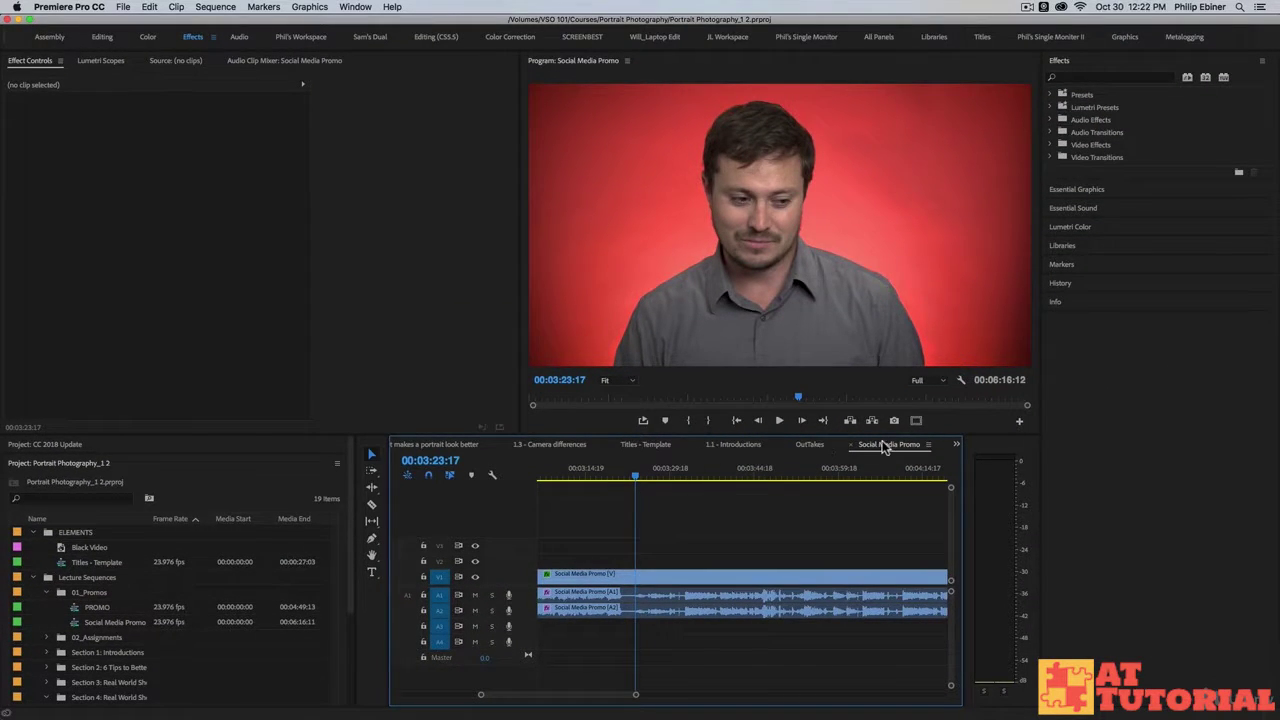
Bring up the 1.1 - Introductions sequence and move the playhead to 00:00:07:05
left_click(853, 445)
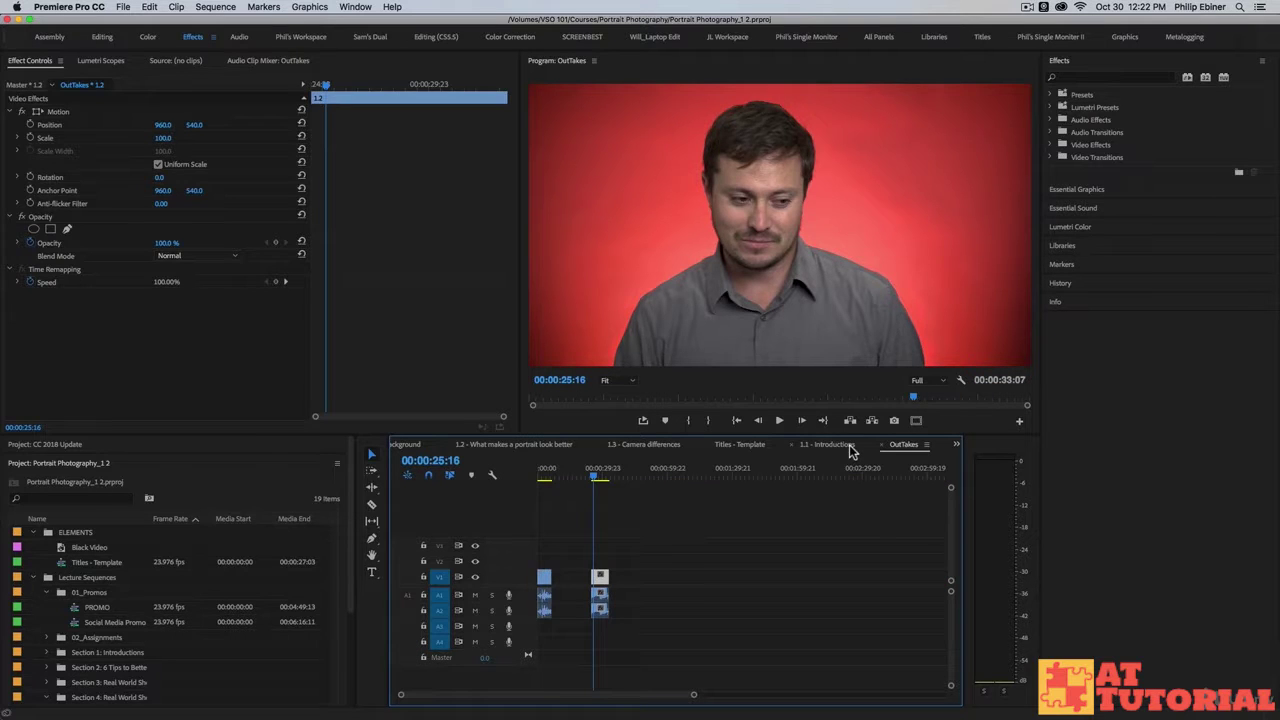
left_click(883, 446)
left_click(591, 471)
mouse_move(591, 471)
left_mouse_down()
mouse_move(542, 474)
mouse_move(575, 478)
left_mouse_up()
Select and copy the opening video, title and audio clips of the 1.1 - Introductions sequence, through the end of the first intro clip
left_click_drag(643, 518, 536, 626)
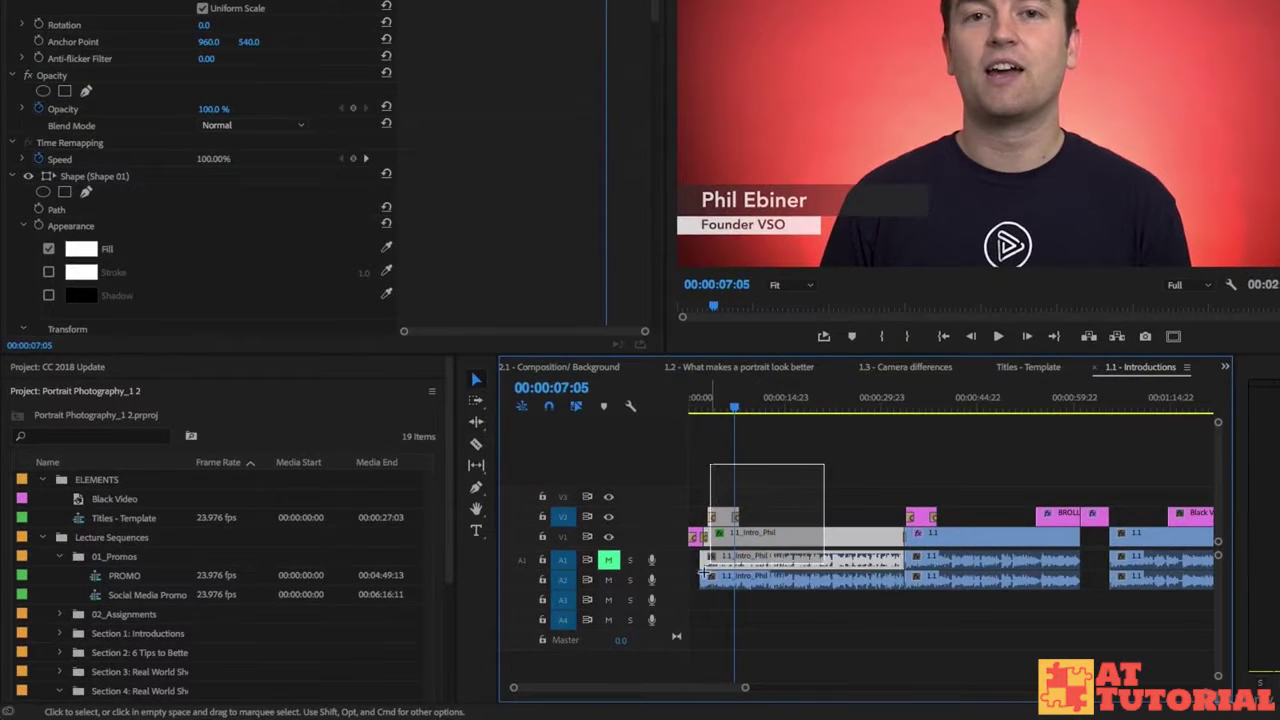
left_click_drag(688, 600, 688, 600)
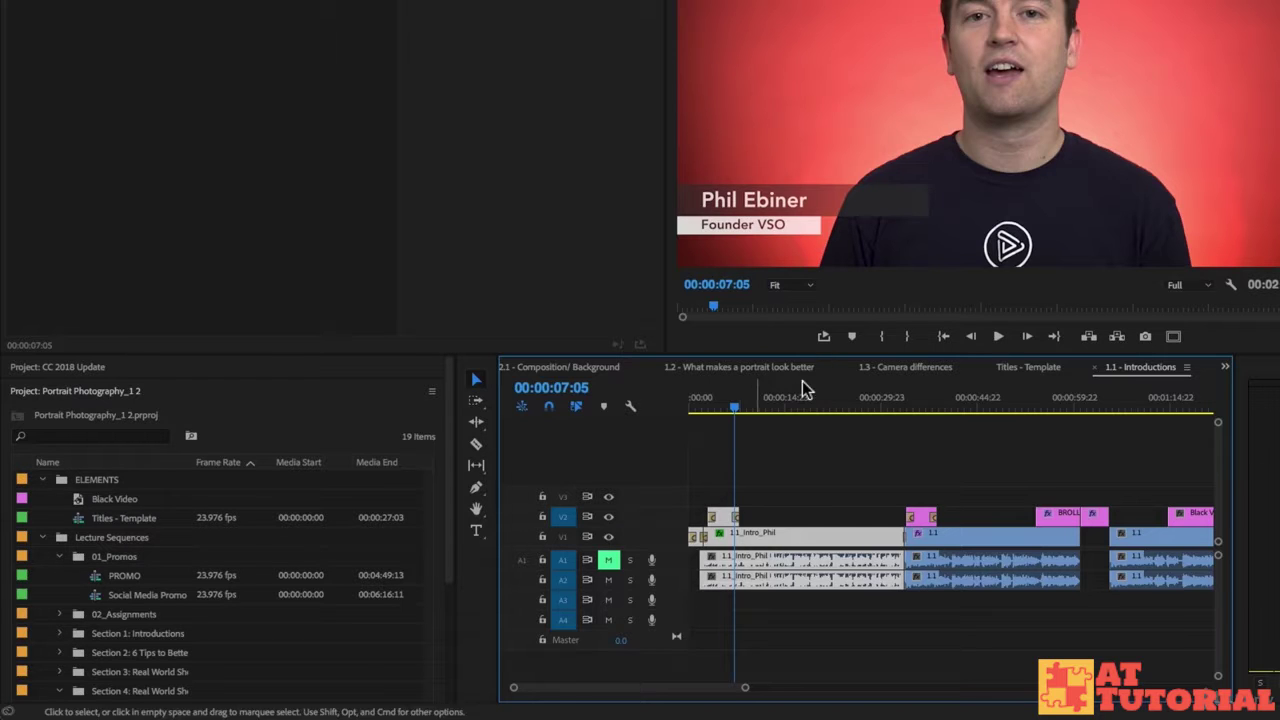
left_click_drag(847, 474, 667, 577)
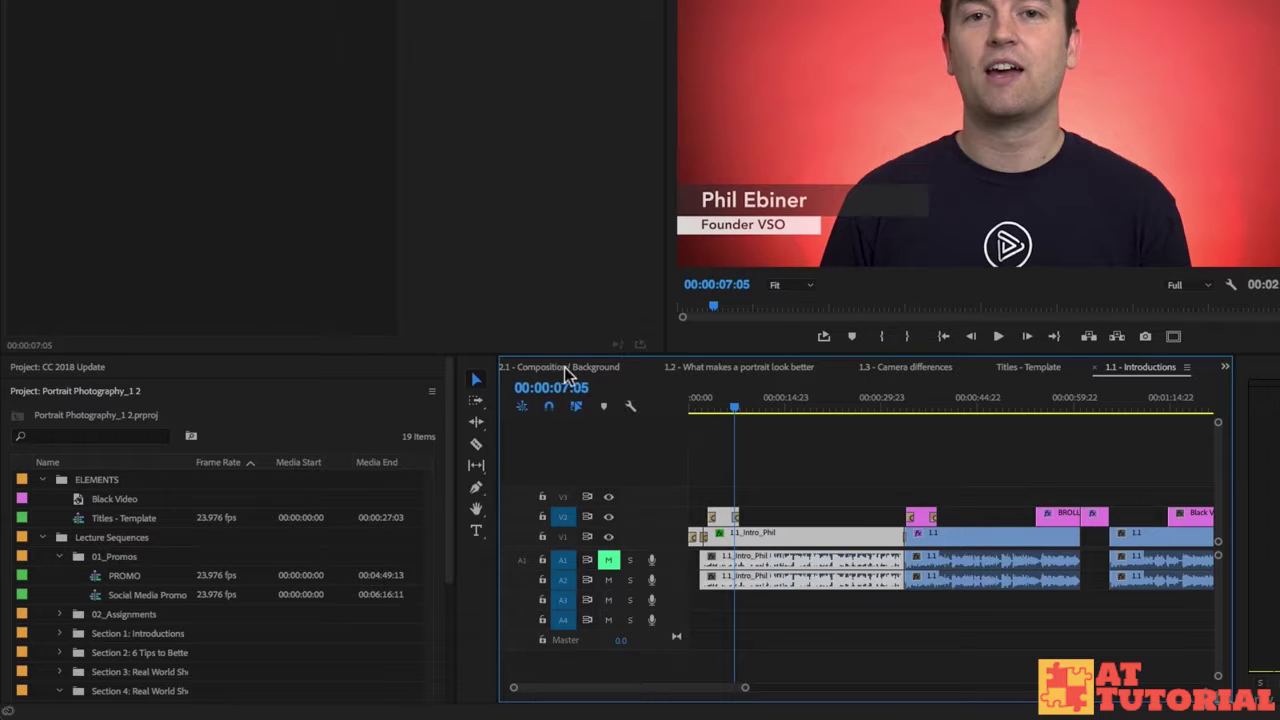
Paste the copied clips at the start of Sequence 01 in the CC 2018 Update project and move the playhead to 00:00:10:19
left_click(88, 368)
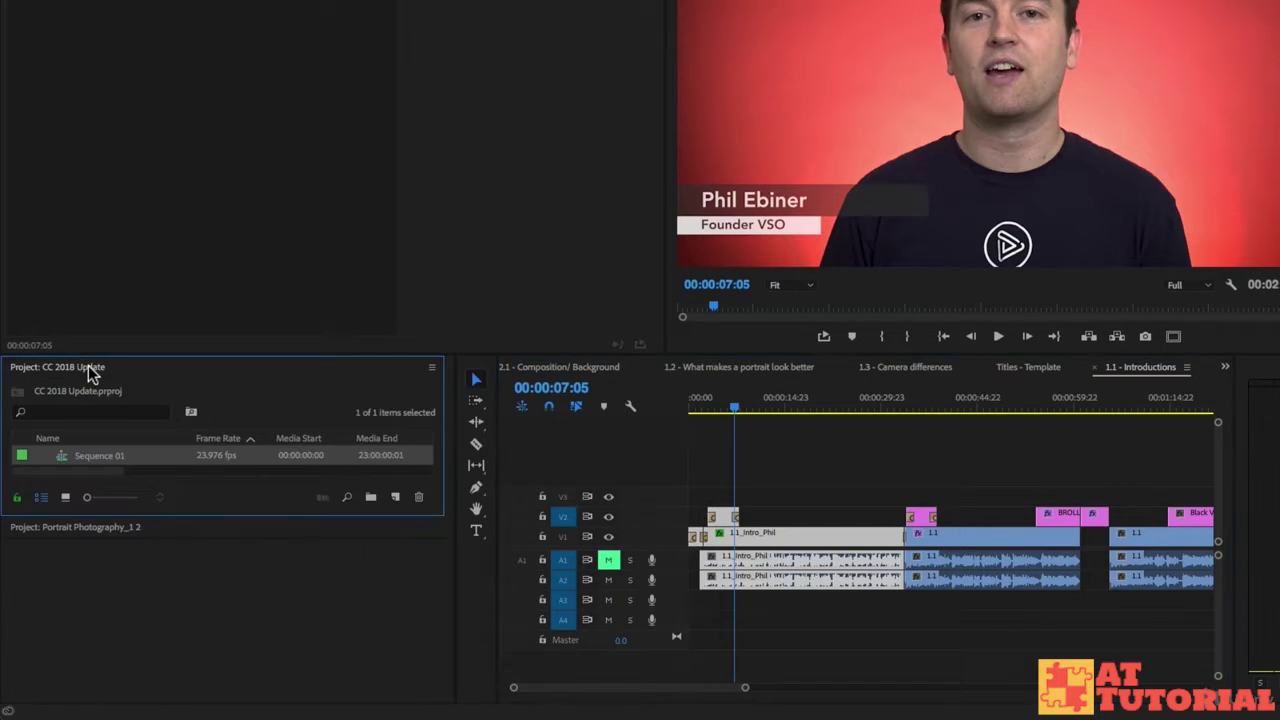
double_click(67, 461)
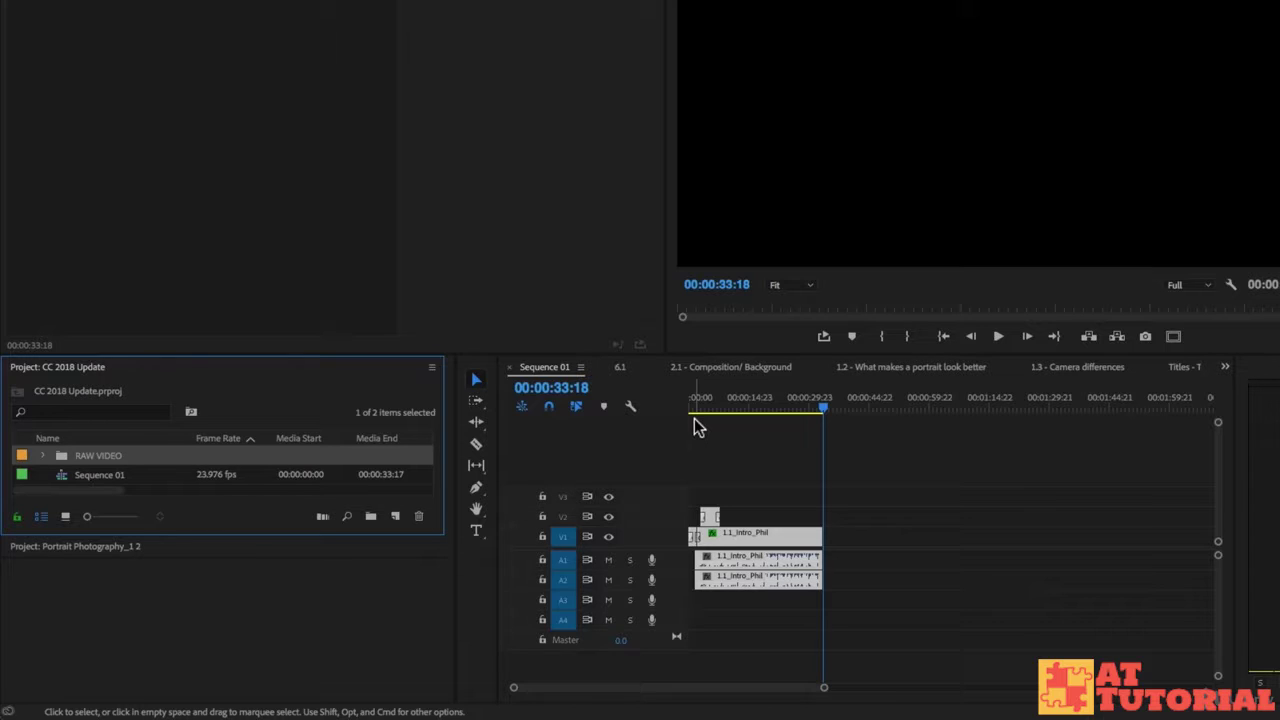
left_click(733, 405)
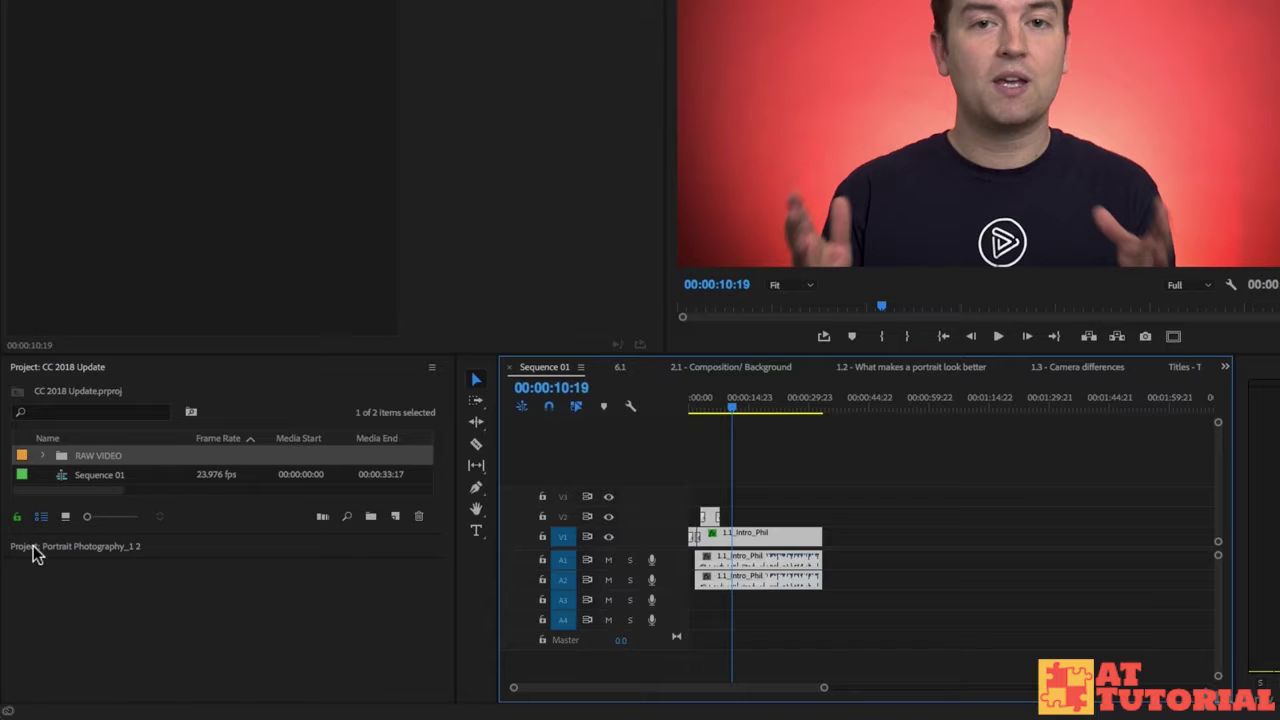
Switch back and forth between the contents of the Portrait Photography_1 2 and CC 2018 Update projects
left_click(120, 547)
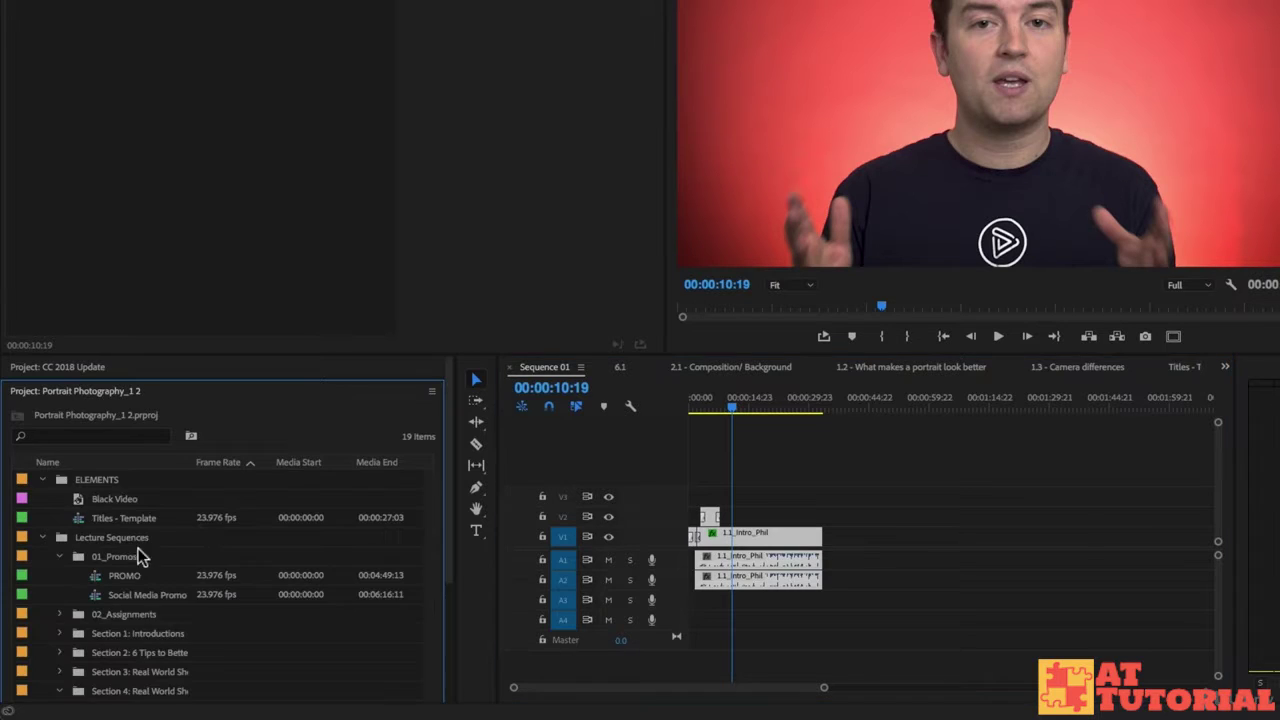
left_click(103, 368)
left_click(104, 546)
left_click(55, 368)
left_click(74, 547)
Expand and resize the two project panels so CC 2018 Update and Portrait Photography_1 2 are shown one above the other
left_click_drag(91, 392, 190, 688)
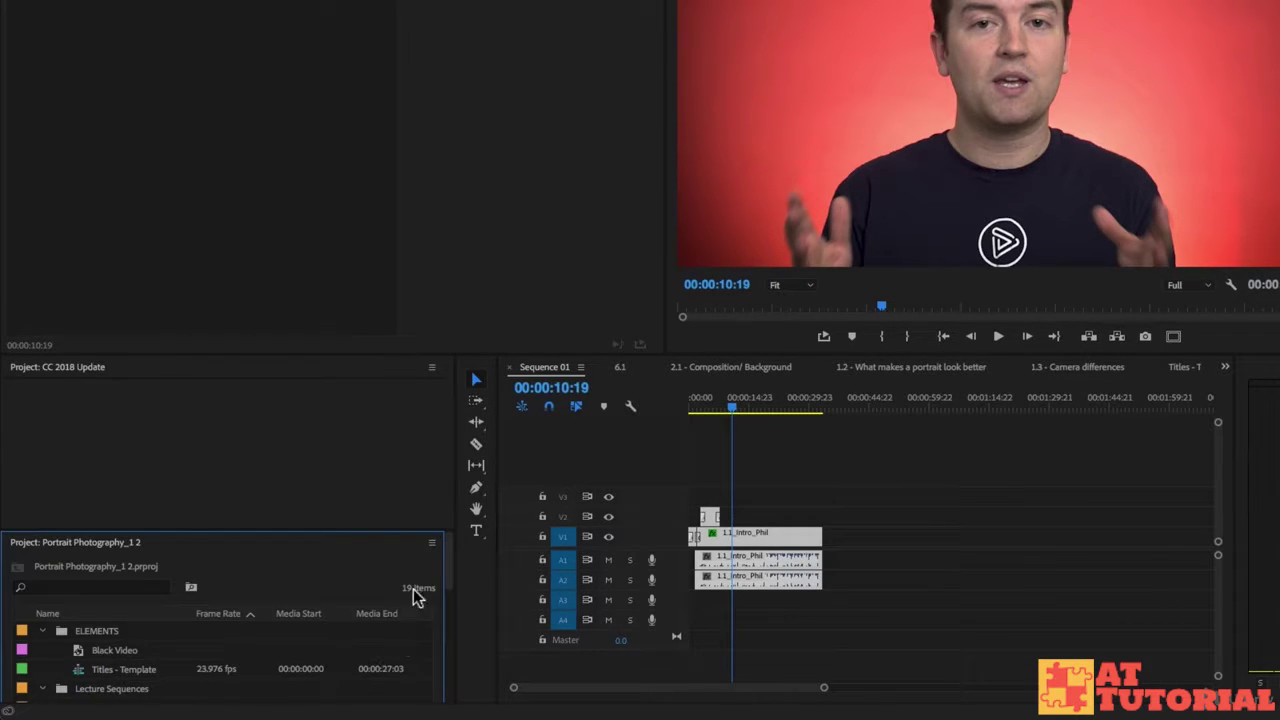
left_click(70, 372)
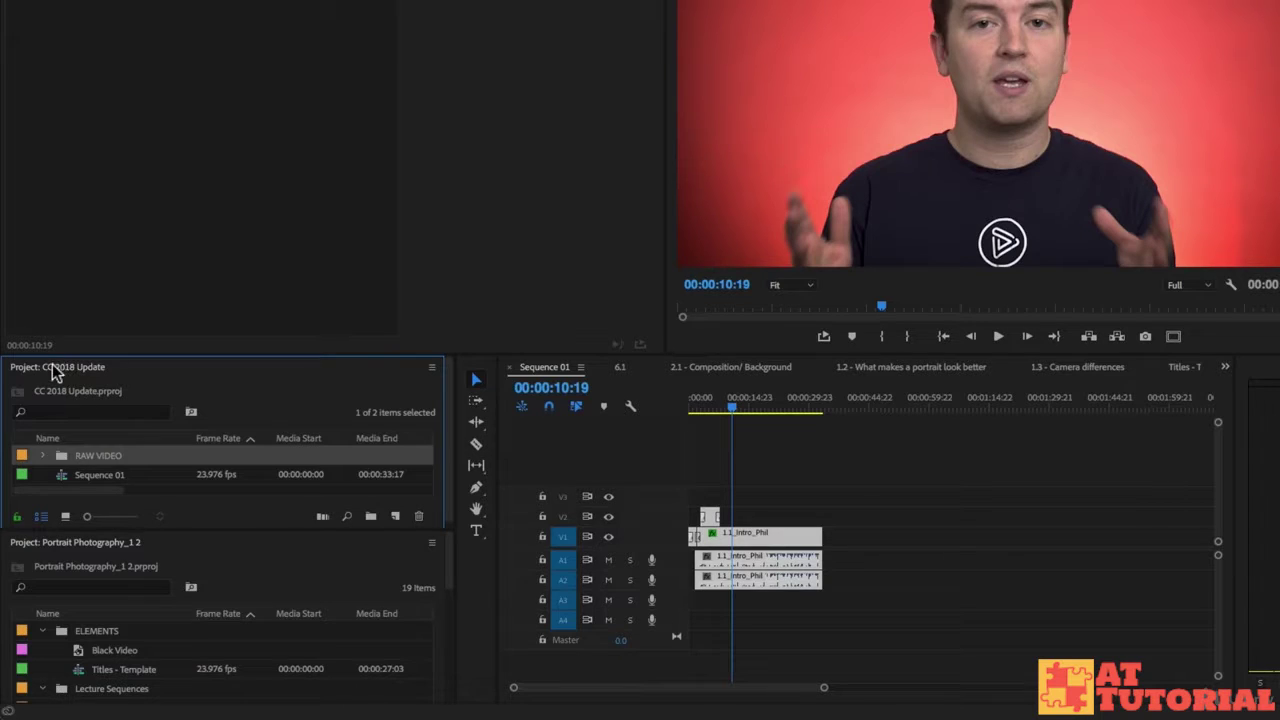
left_click_drag(237, 354, 255, 235)
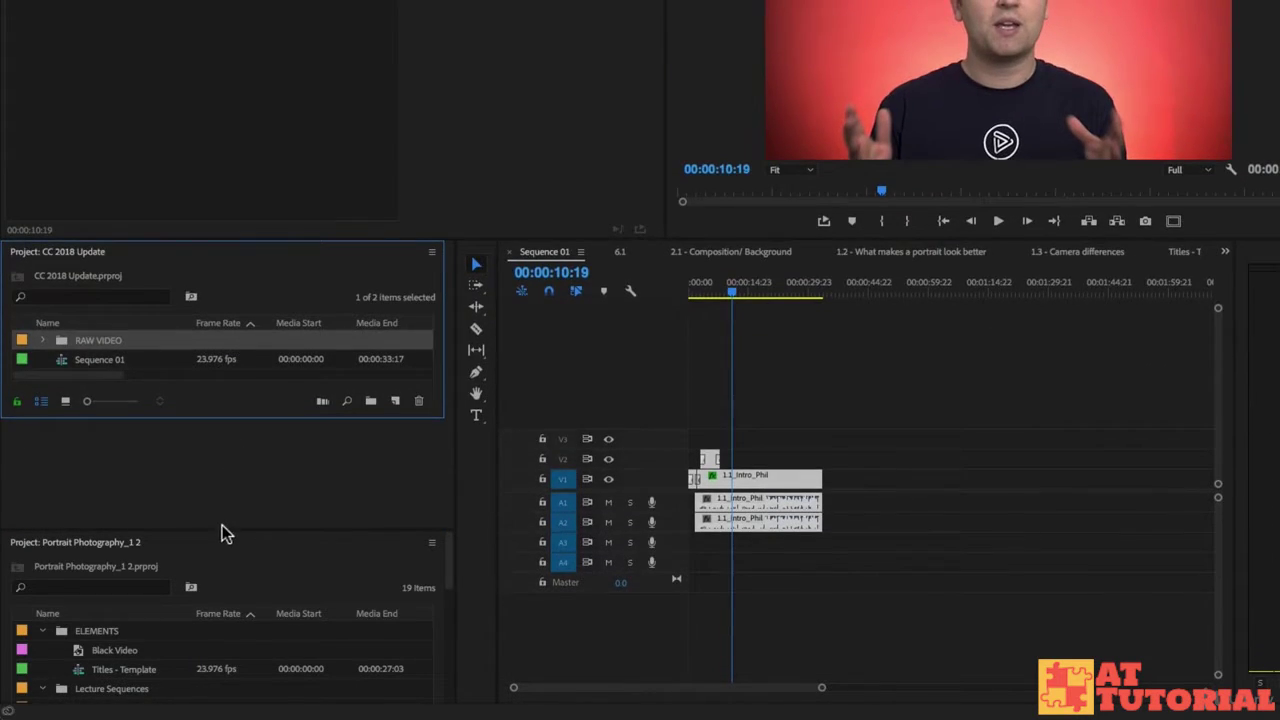
left_click_drag(224, 530, 231, 457)
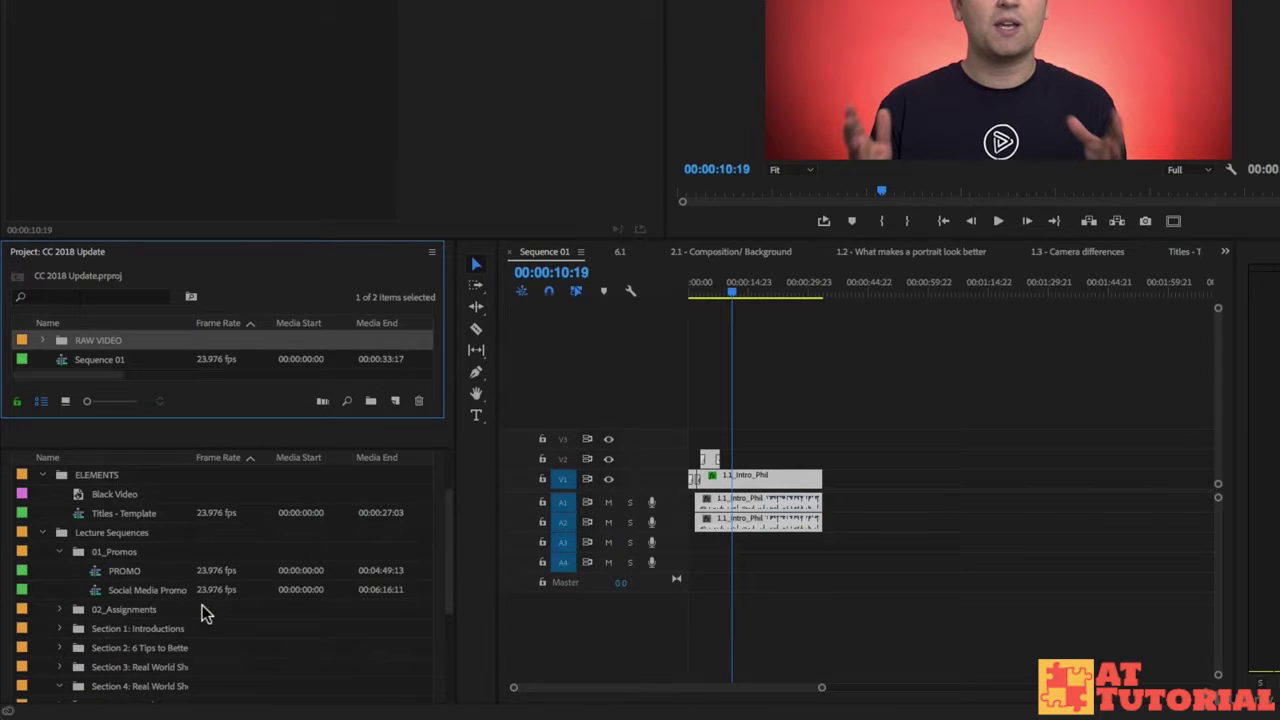
Collapse the 01_Promos and Lecture Sequences bins, copy Black Video from the ELEMENTS bin into the CC 2018 Update project, and deselect the timeline clips
left_click(58, 549)
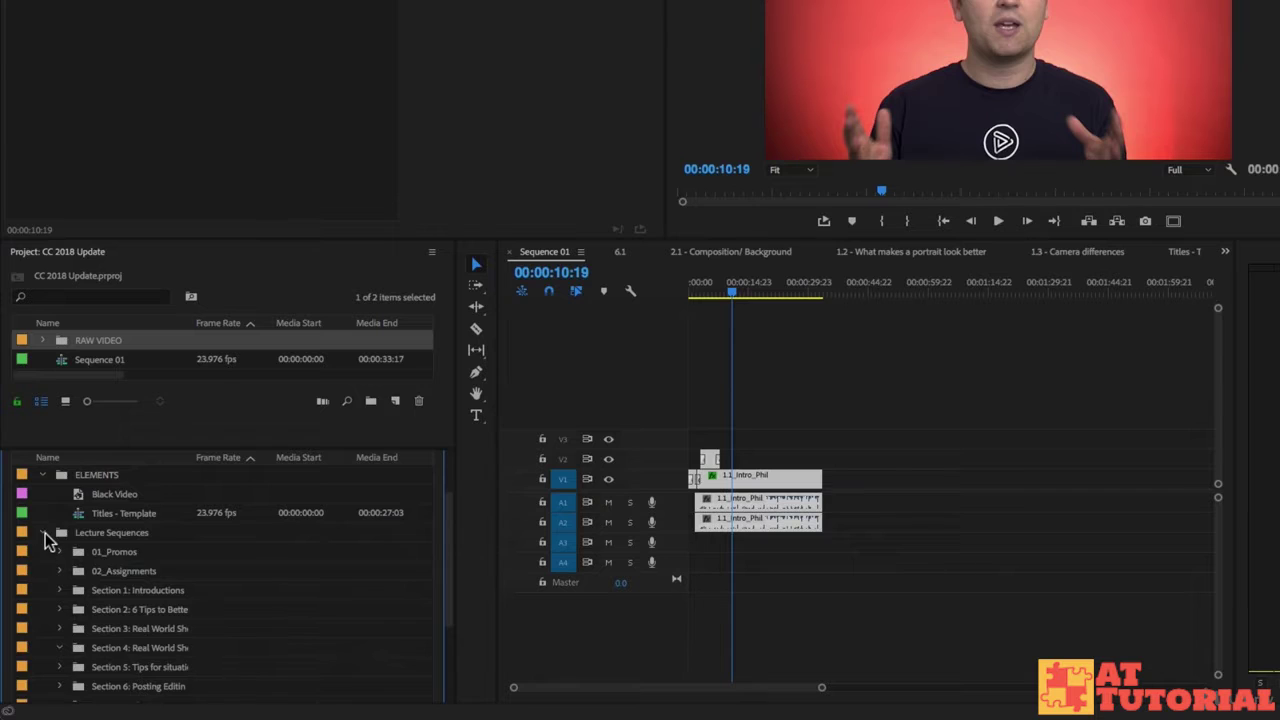
left_click(43, 532)
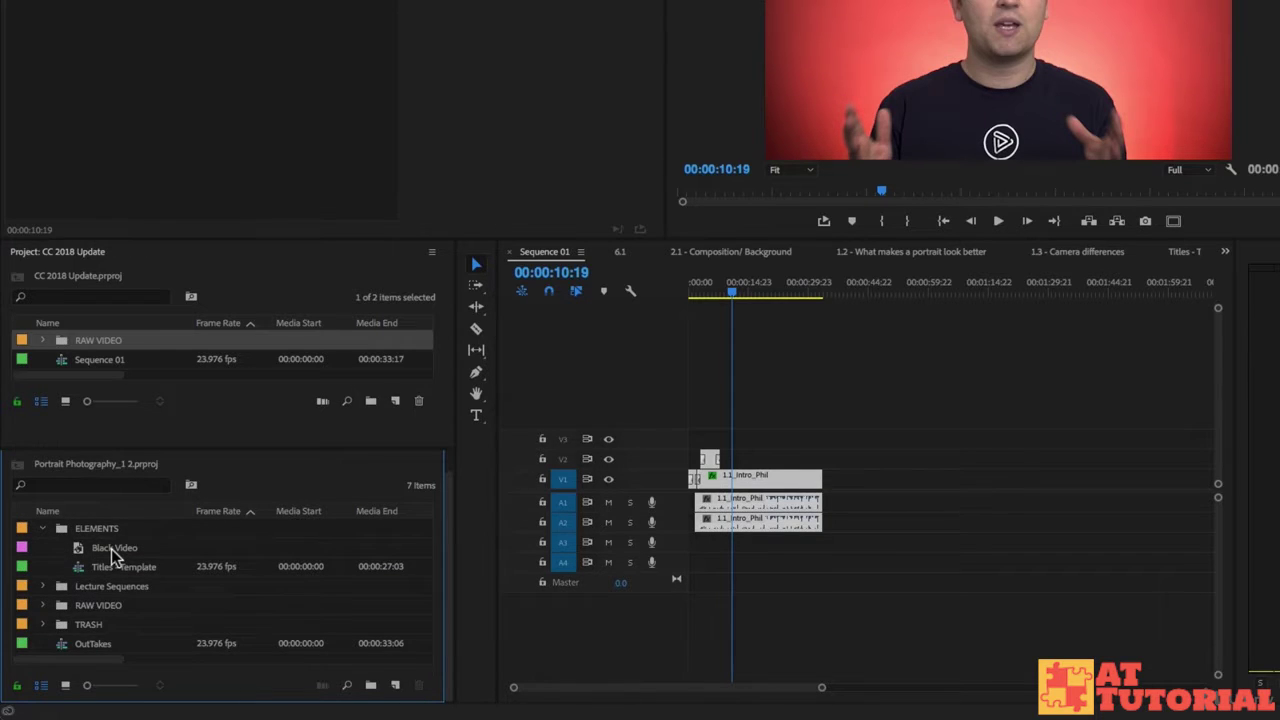
left_click_drag(111, 549, 148, 360)
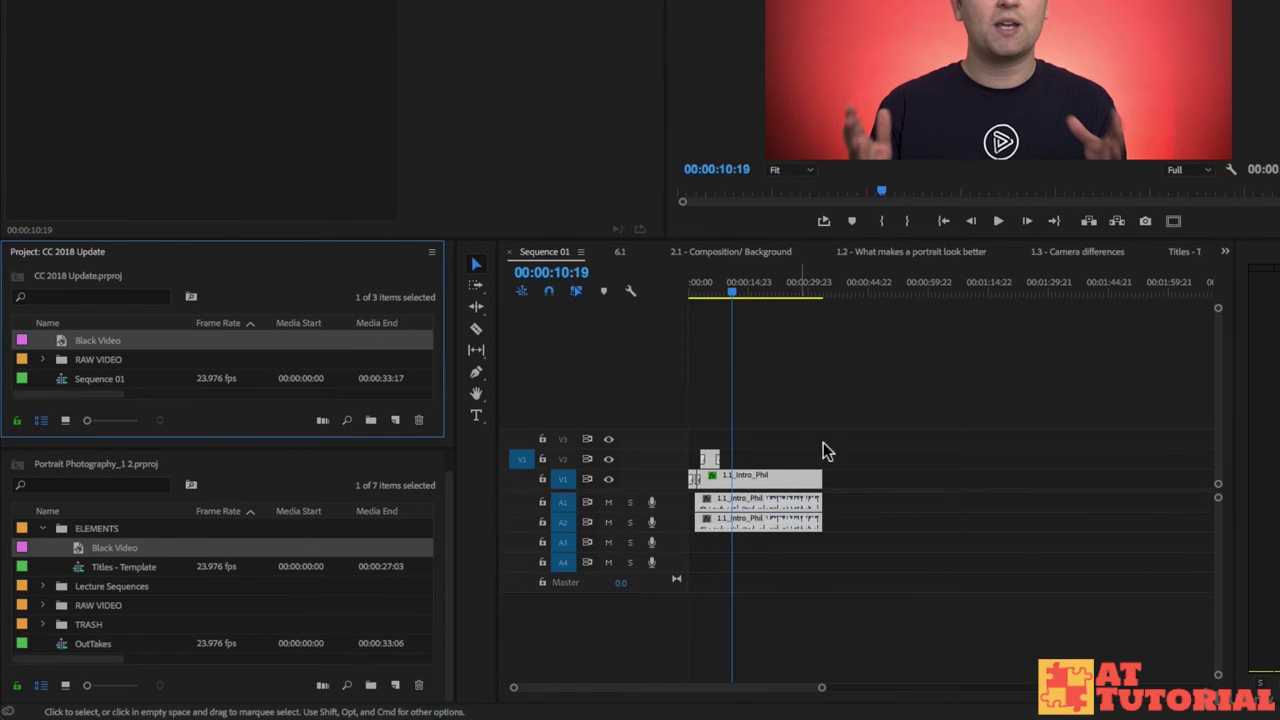
left_click(993, 403)
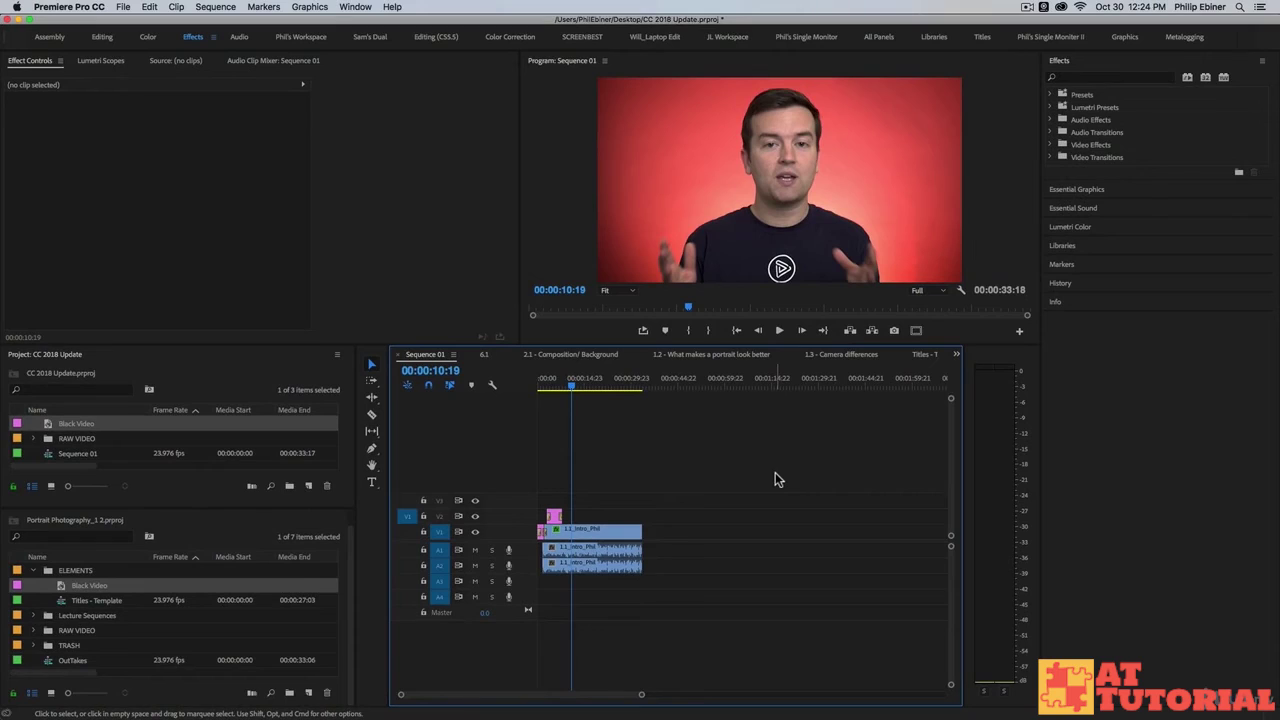